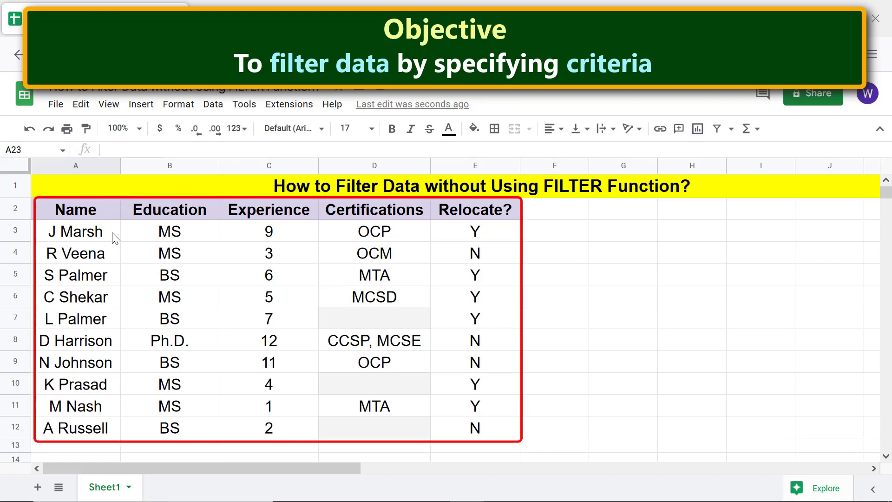
# Step: Select the employee table A2:E12 and turn on a filter across its header row
pyautogui.click(106, 216)
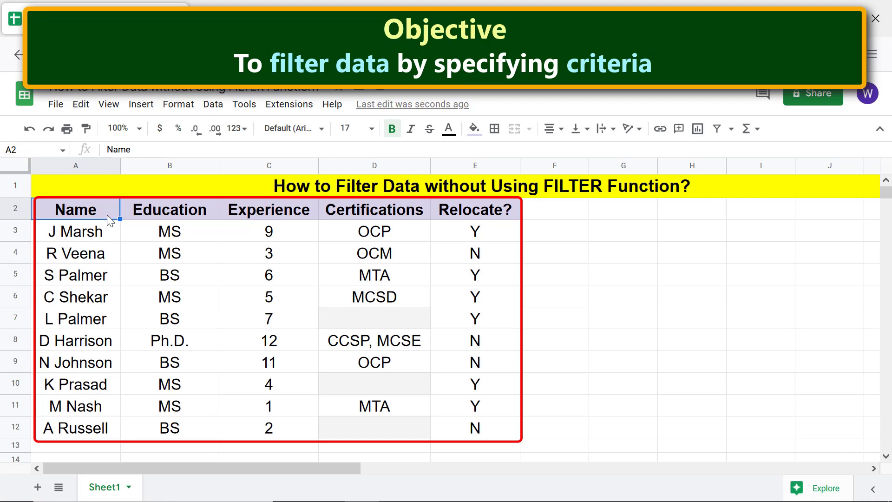
pyautogui.keyDown('shift'); pyautogui.click(451, 427); pyautogui.keyUp('shift')
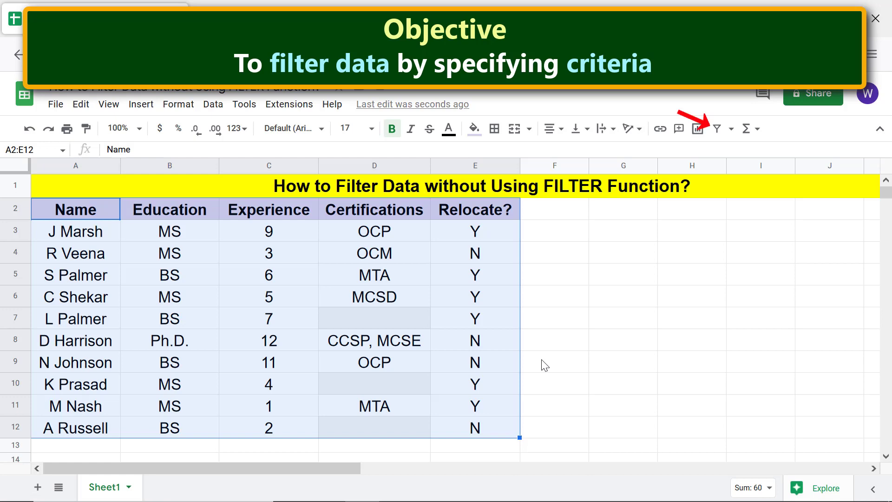
pyautogui.click(716, 129)
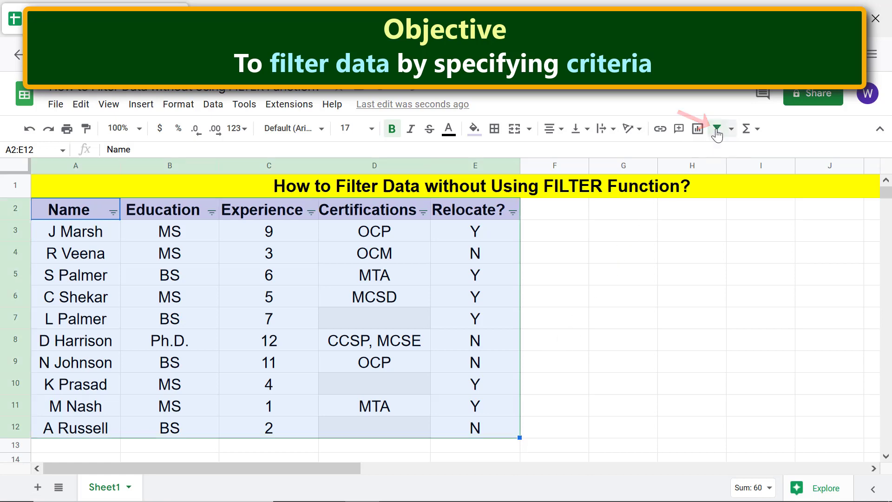
pyautogui.click(555, 362)
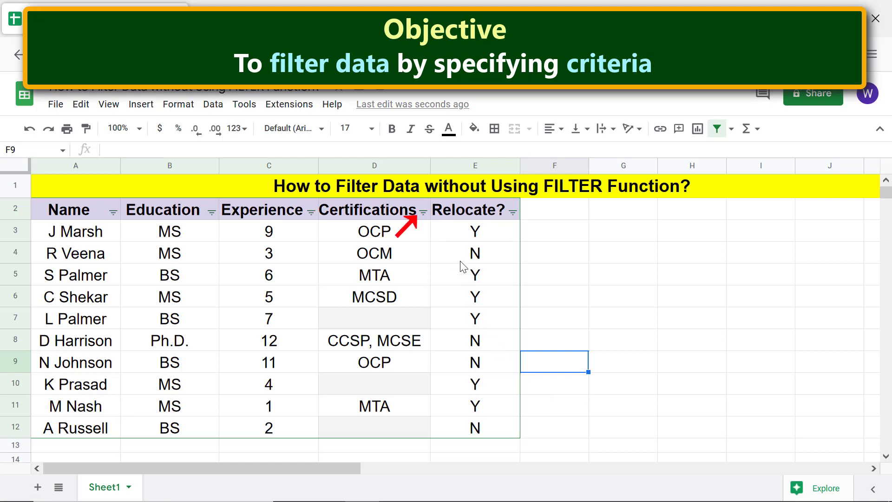
# Step: Filter the Certifications column by white fill color, leaving 7 of 10 candidates shown
pyautogui.click(423, 212)
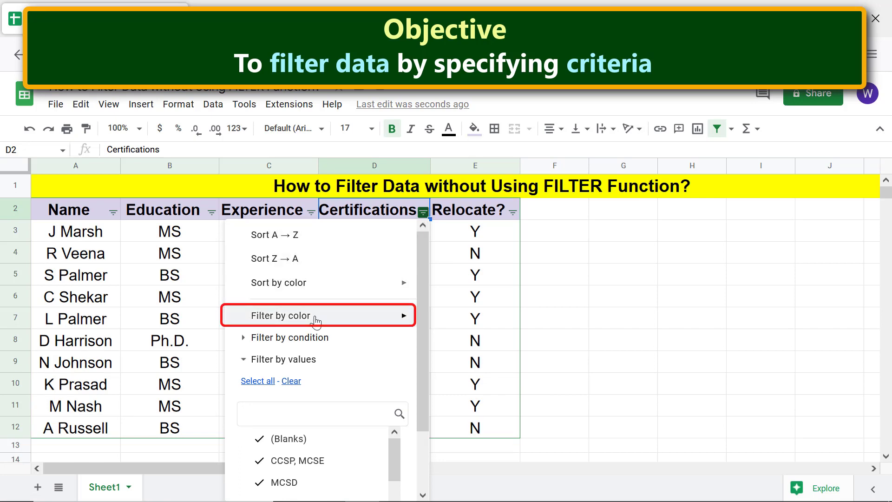
pyautogui.moveTo(316, 320)
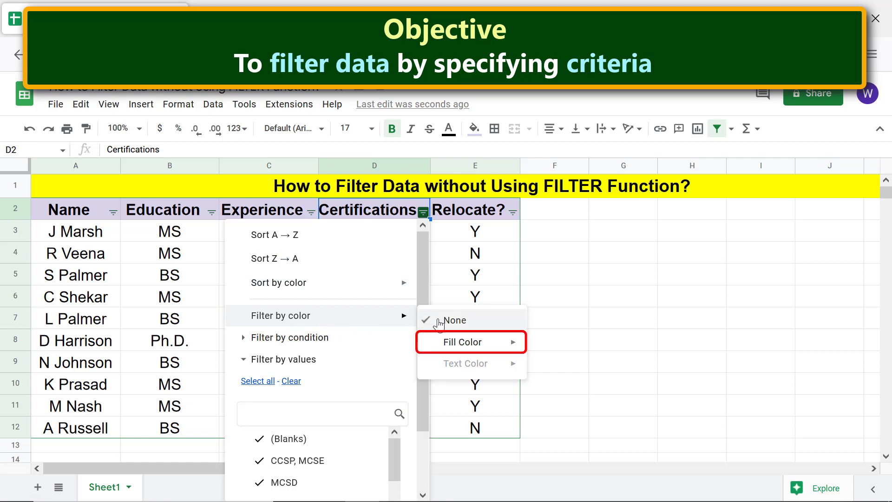
pyautogui.moveTo(447, 347)
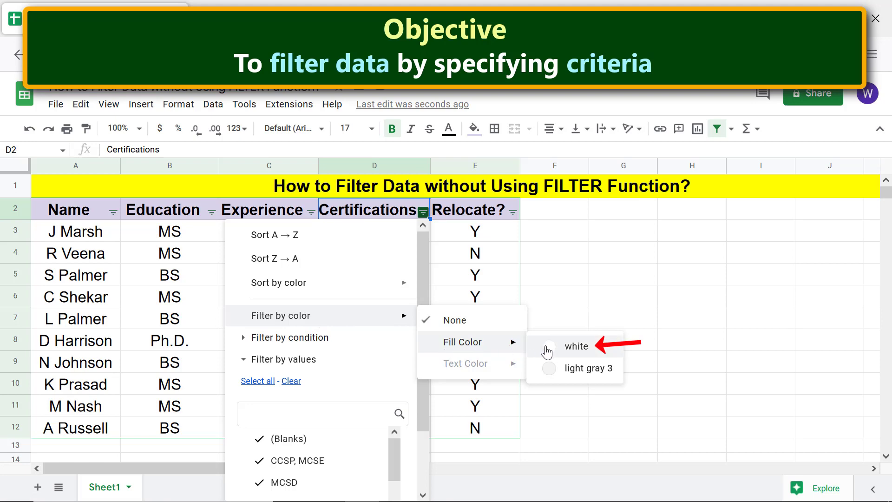
pyautogui.click(547, 352)
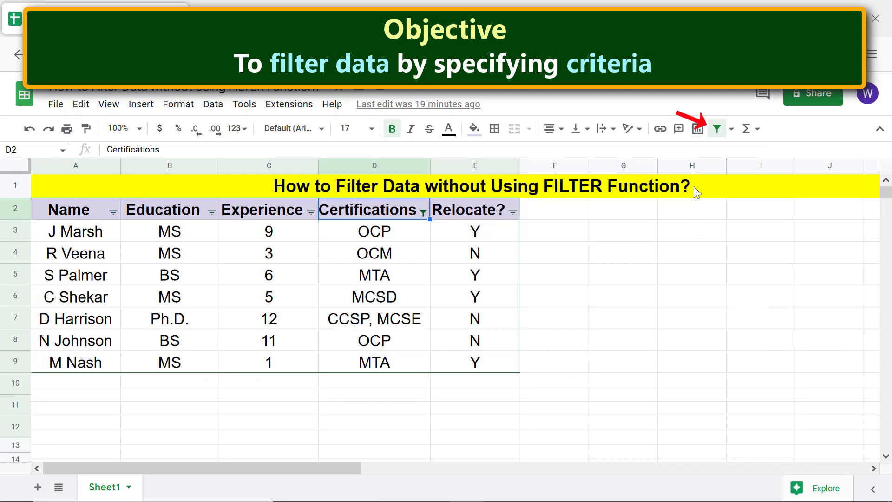
# Step: Remove the filter so all 10 rows show, then reselect the table A2:E12
pyautogui.click(718, 129)
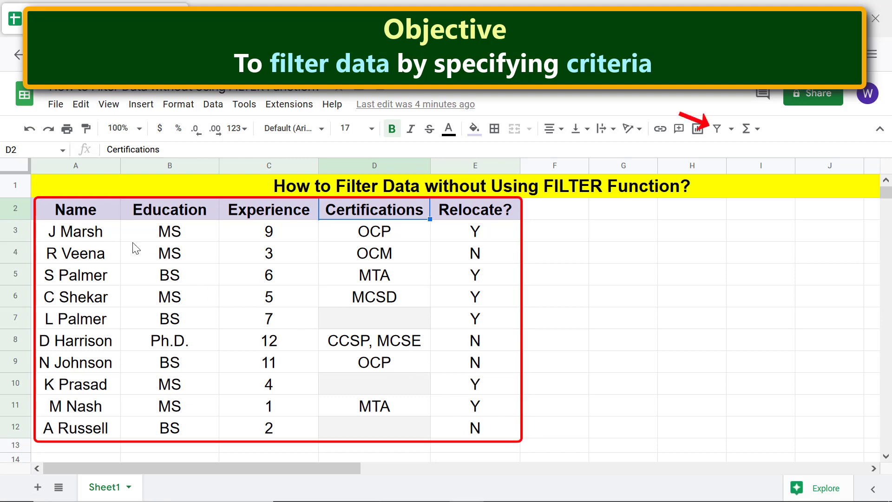
pyautogui.click(111, 213)
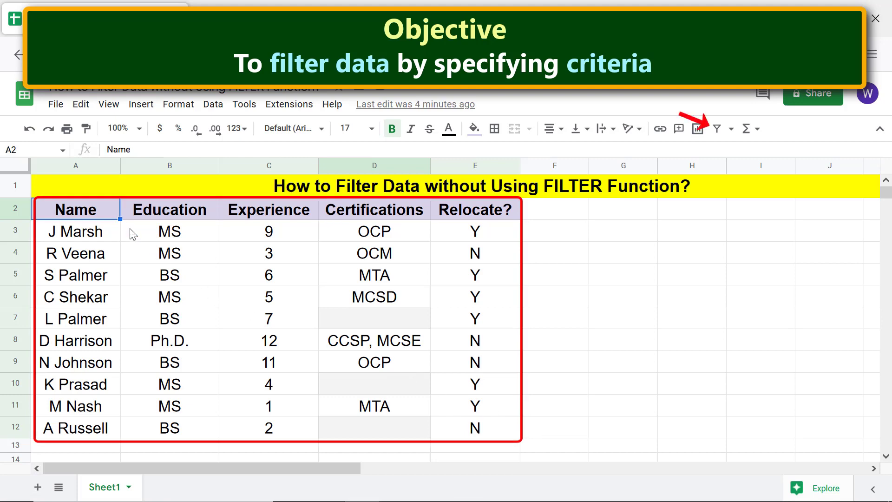
pyautogui.keyDown('shift'); pyautogui.click(486, 436); pyautogui.keyUp('shift')
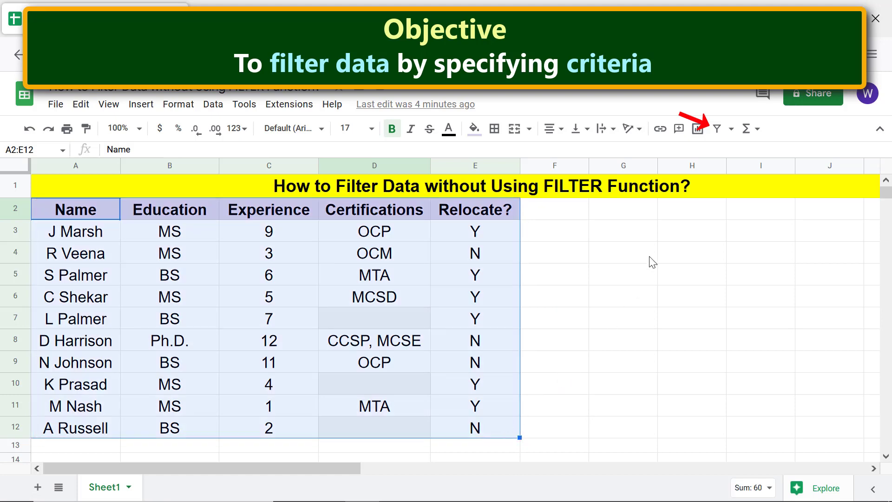
# Step: Turn on a filter and keep only rows with Experience greater than or equal to 3
pyautogui.click(717, 132)
pyautogui.click(537, 435)
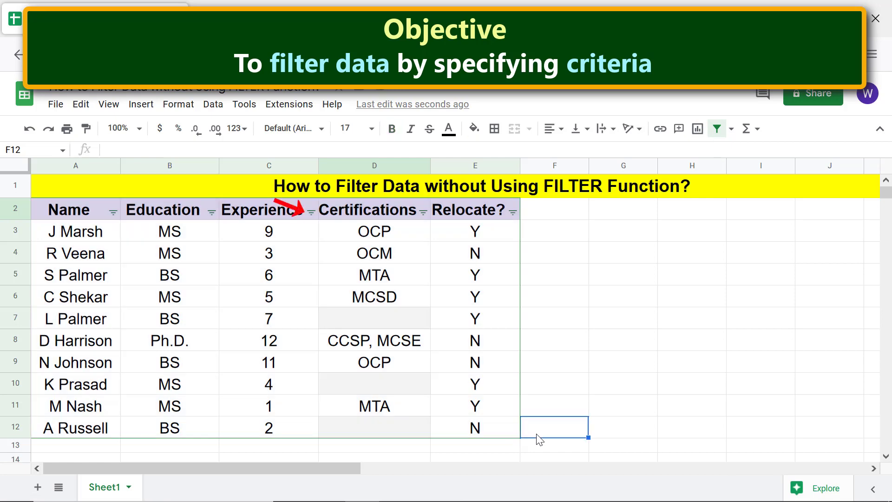
pyautogui.click(311, 212)
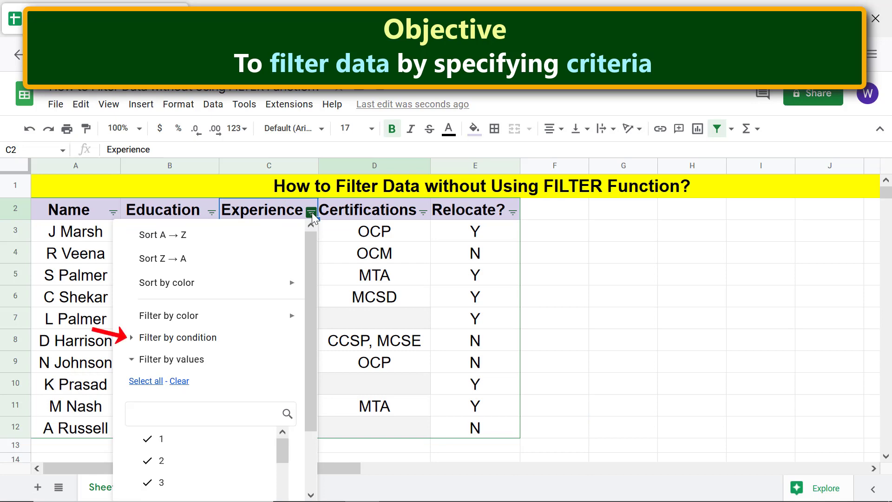
pyautogui.click(192, 344)
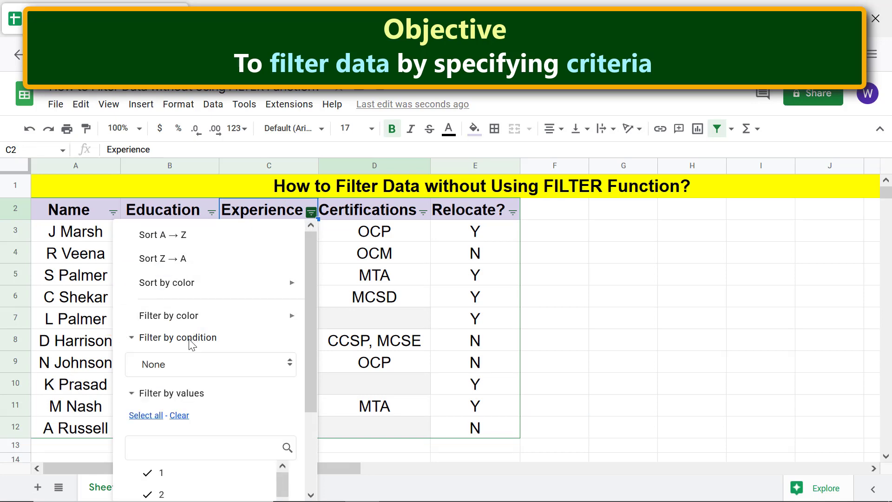
pyautogui.click(187, 367)
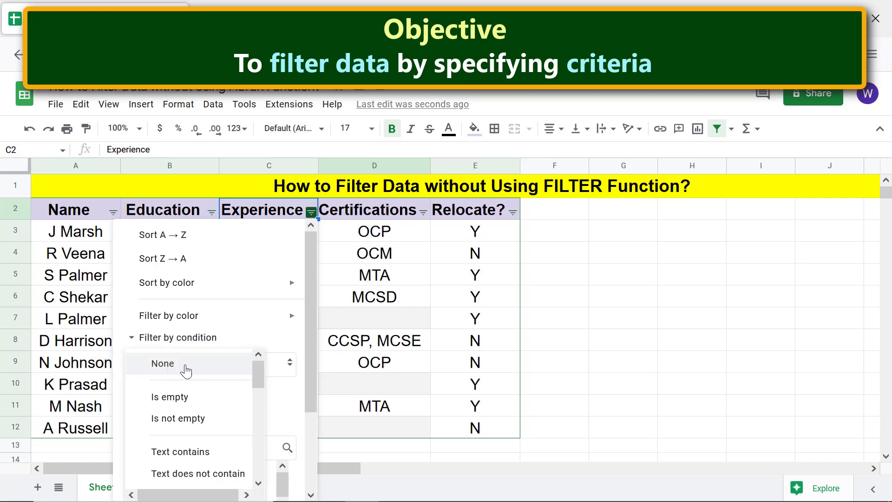
pyautogui.scroll(-5, 185, 370)
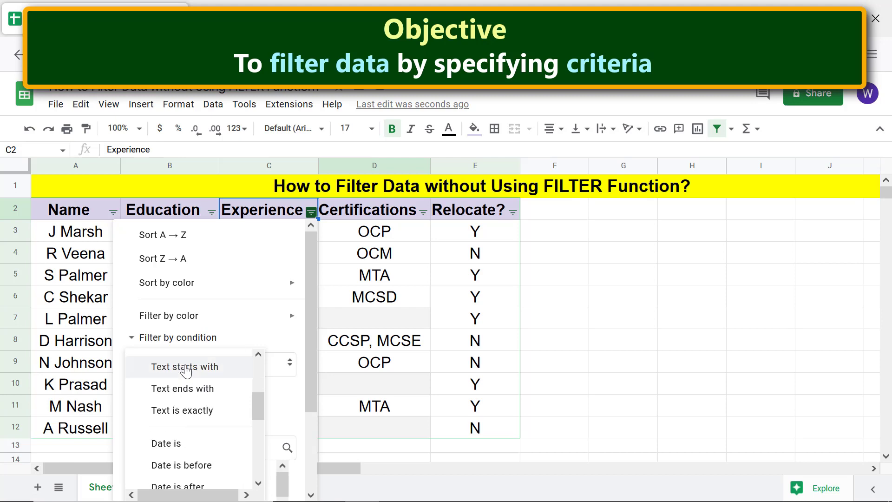
pyautogui.scroll(-2, 188, 370)
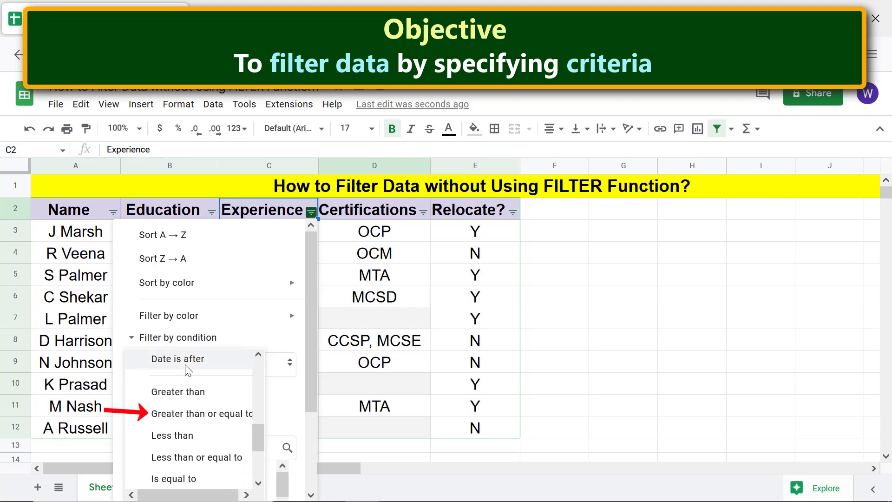
pyautogui.click(189, 413)
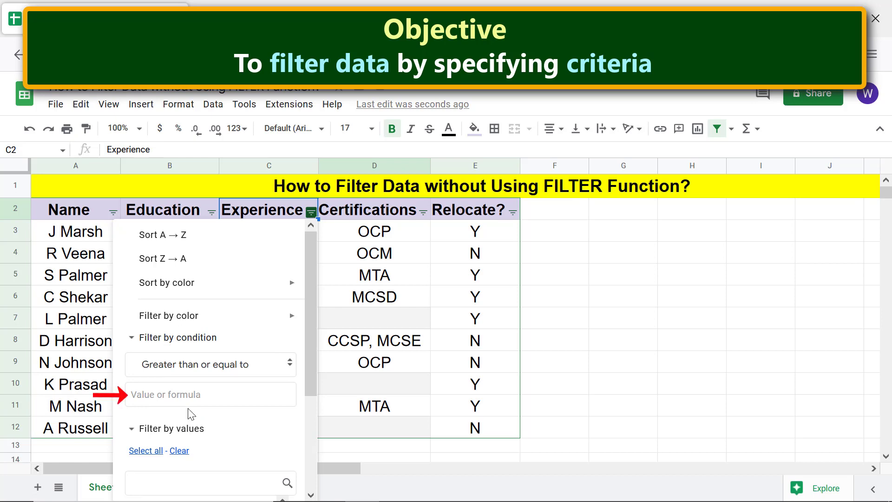
pyautogui.click(179, 395)
pyautogui.write('3')
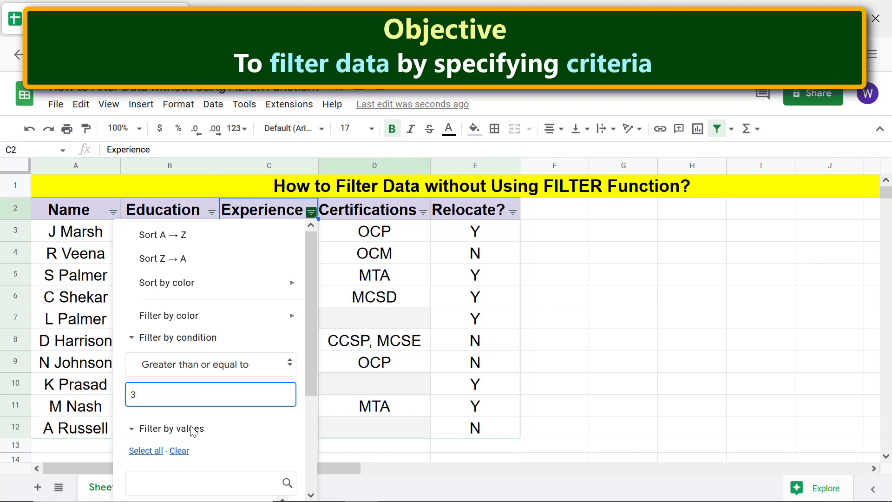
pyautogui.scroll(-3, 191, 430)
pyautogui.click(266, 486)
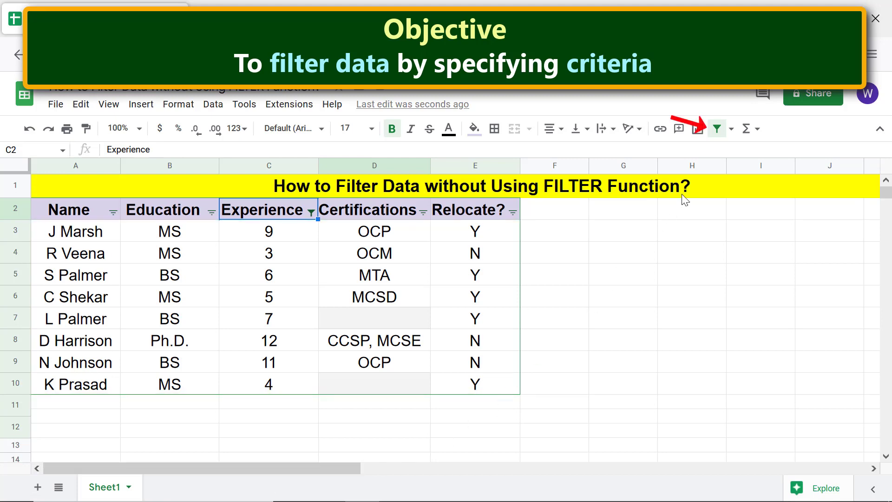
# Step: Drop the Experience filter, reselect A2:E12, and create a fresh filter with no conditions
pyautogui.click(718, 130)
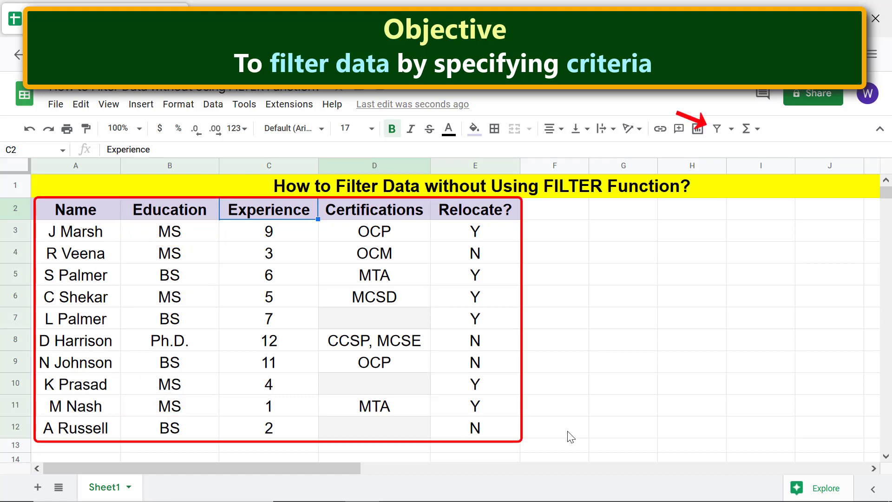
pyautogui.click(112, 212)
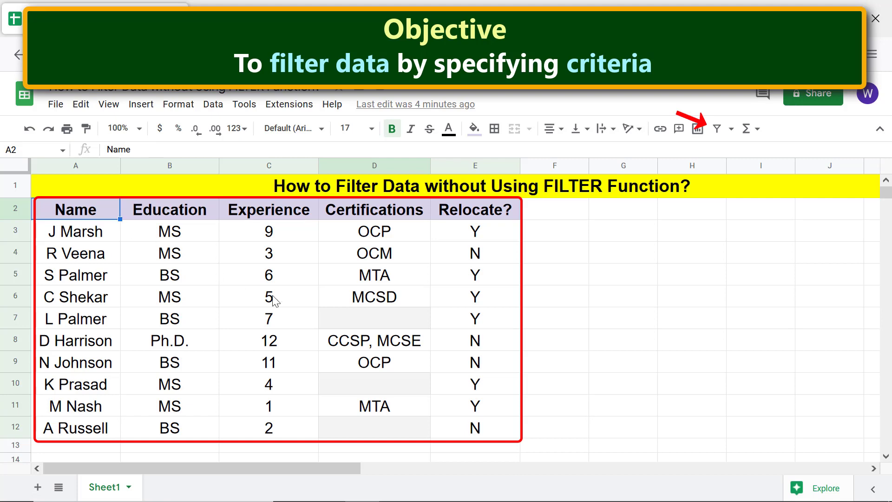
pyautogui.keyDown('shift'); pyautogui.click(482, 428); pyautogui.keyUp('shift')
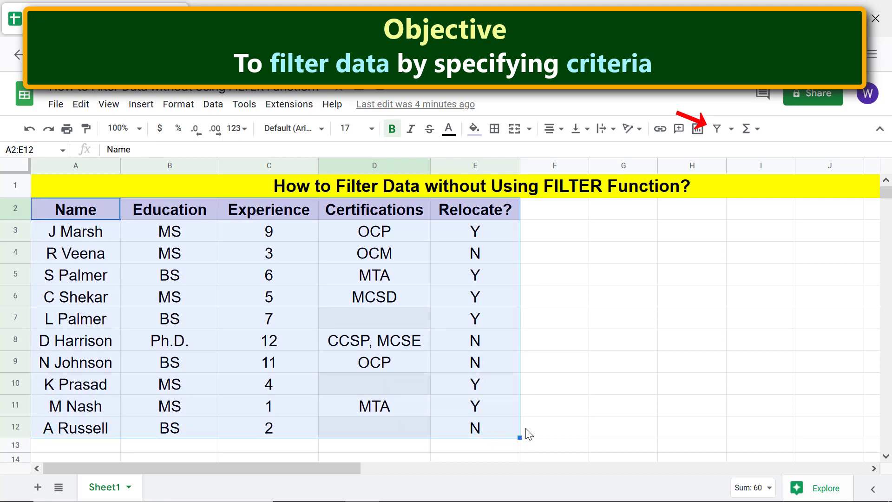
pyautogui.click(716, 130)
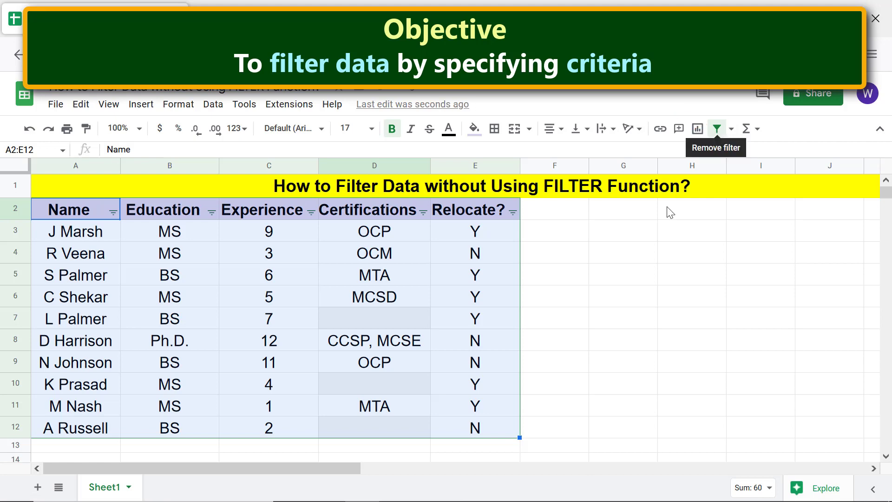
pyautogui.click(535, 414)
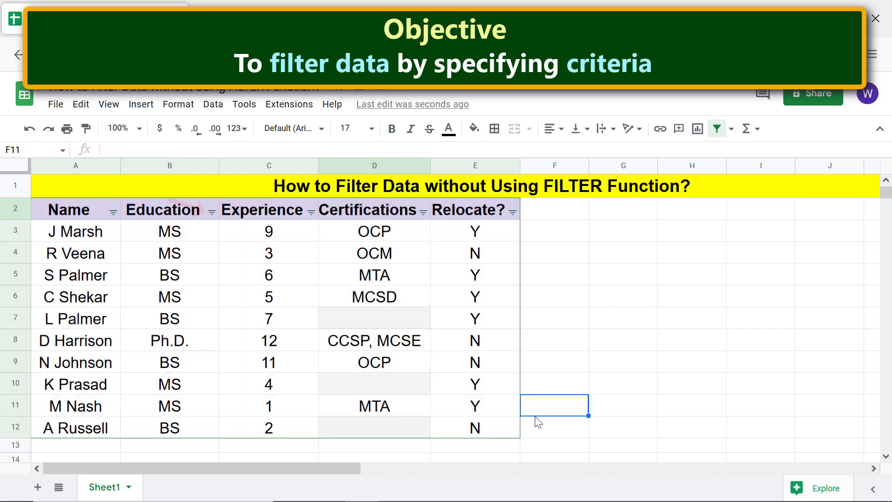
# Step: Set the Education filter to only MS, leaving 5 candidates visible
pyautogui.click(212, 213)
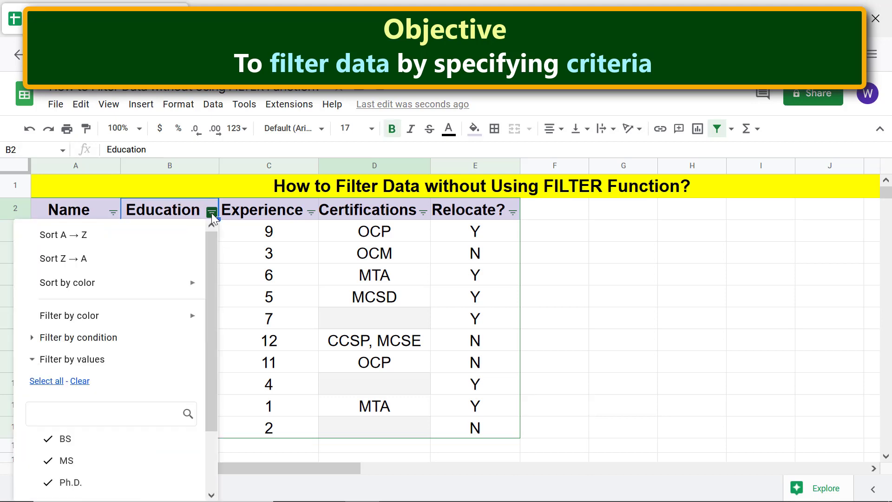
pyautogui.click(80, 382)
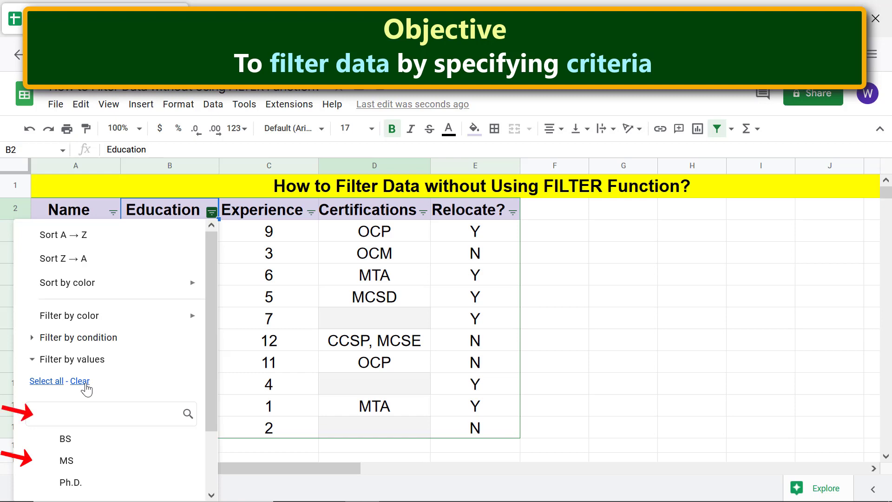
pyautogui.click(73, 460)
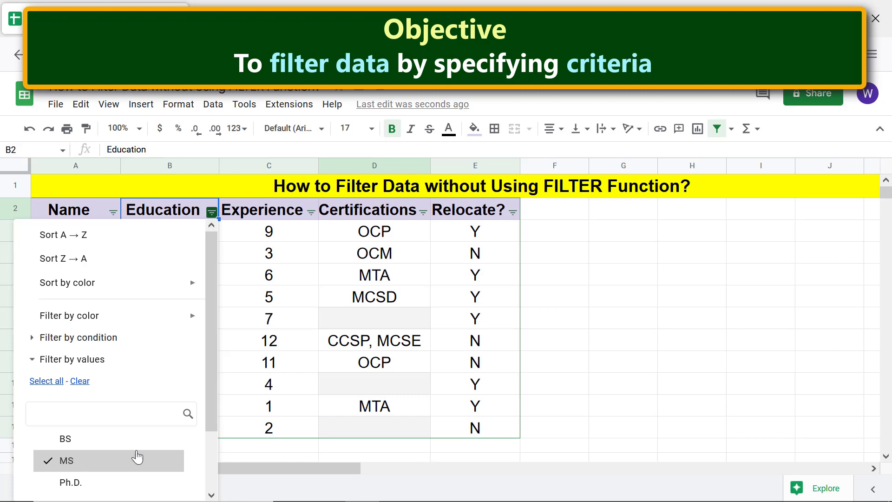
pyautogui.moveTo(209, 417); pyautogui.dragTo(219, 481)
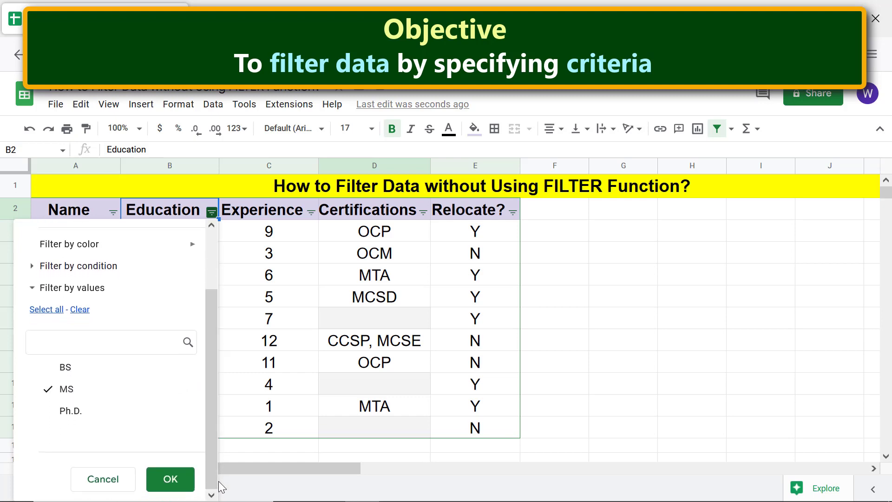
pyautogui.click(176, 479)
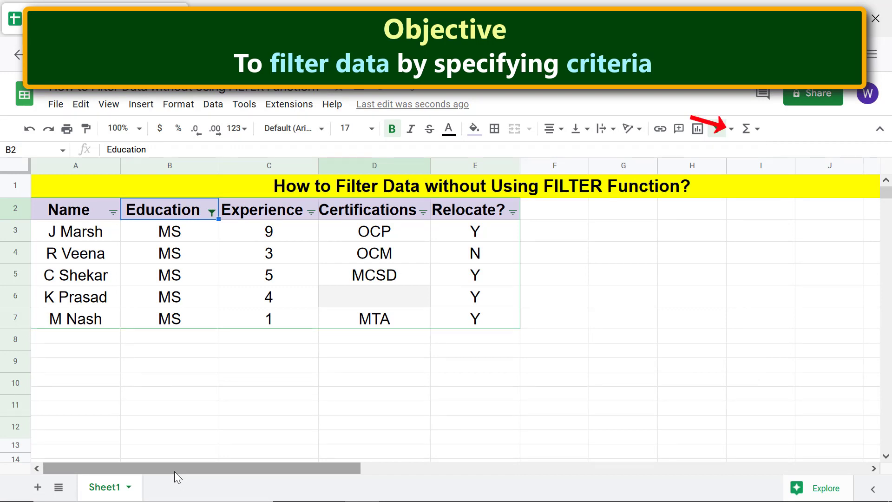
# Step: Save the current filter as a filter view, rename it from Filter 1 to 'Education', and close it
pyautogui.click(734, 133)
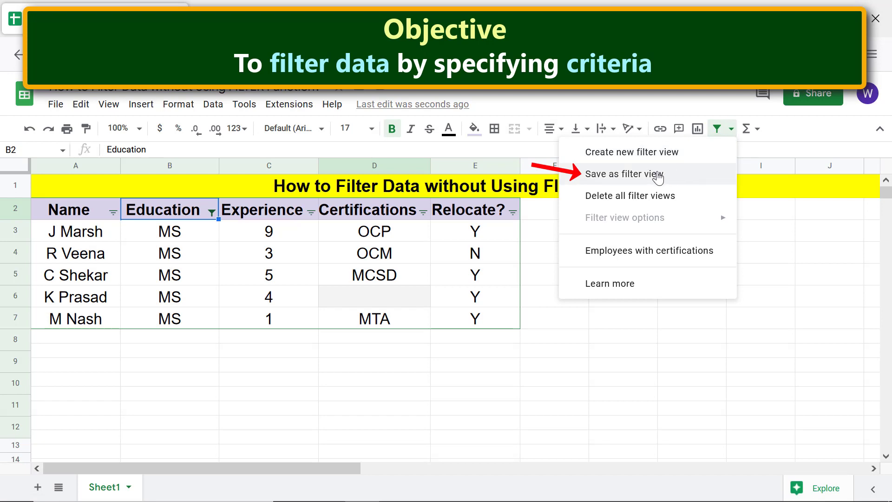
pyautogui.click(657, 175)
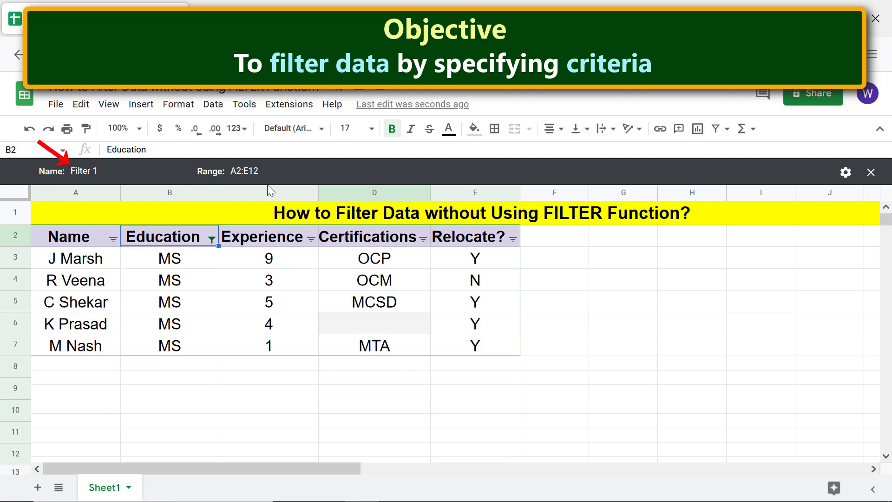
pyautogui.click(91, 171)
pyautogui.hotkey('ctrl', 'a')
pyautogui.write('Education')
pyautogui.press('Return')
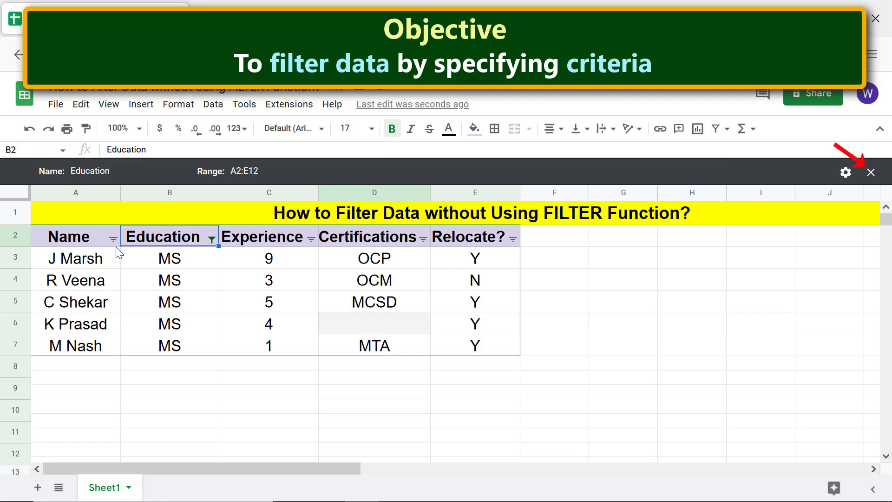
pyautogui.click(870, 173)
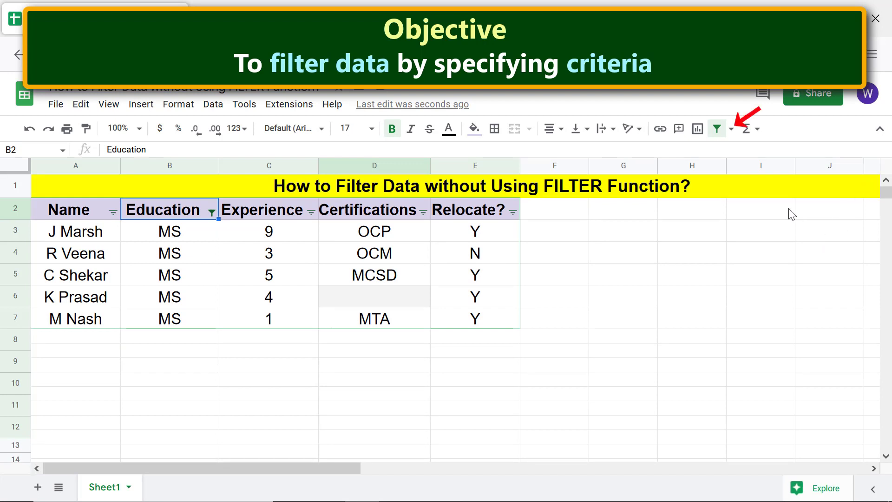
# Step: Reopen and close the Education filter view, then delete all saved filter views
pyautogui.click(732, 130)
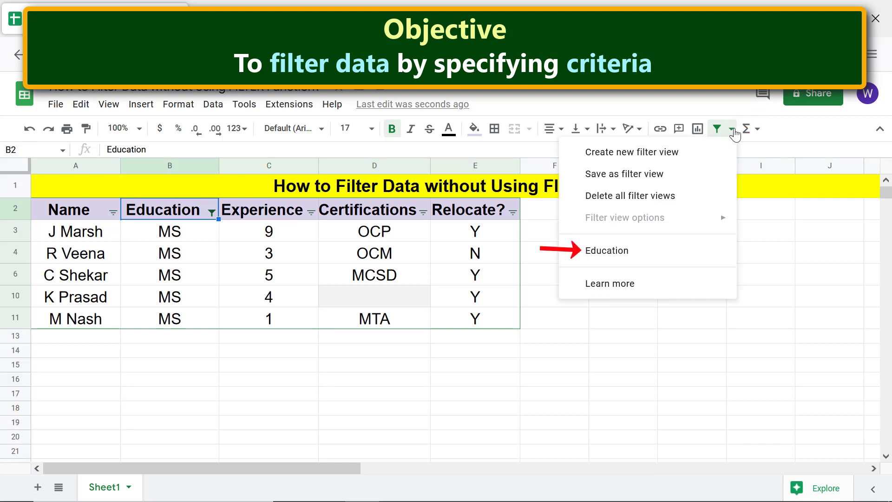
pyautogui.click(604, 250)
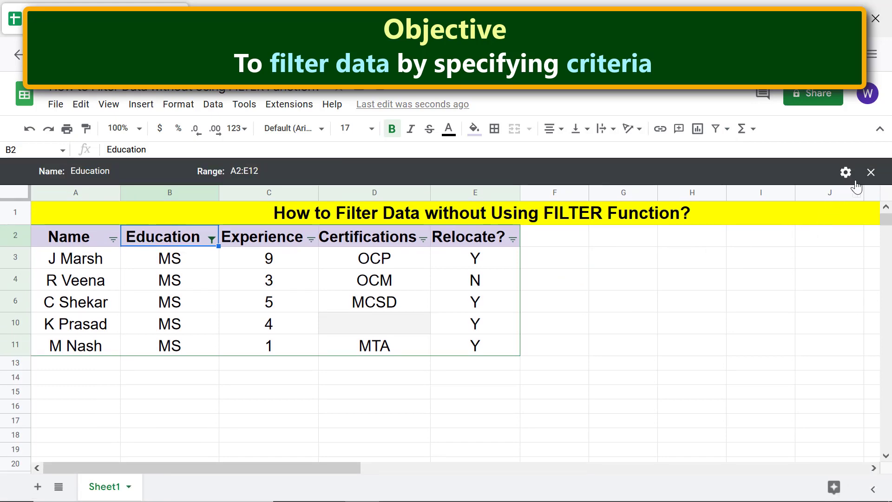
pyautogui.click(870, 172)
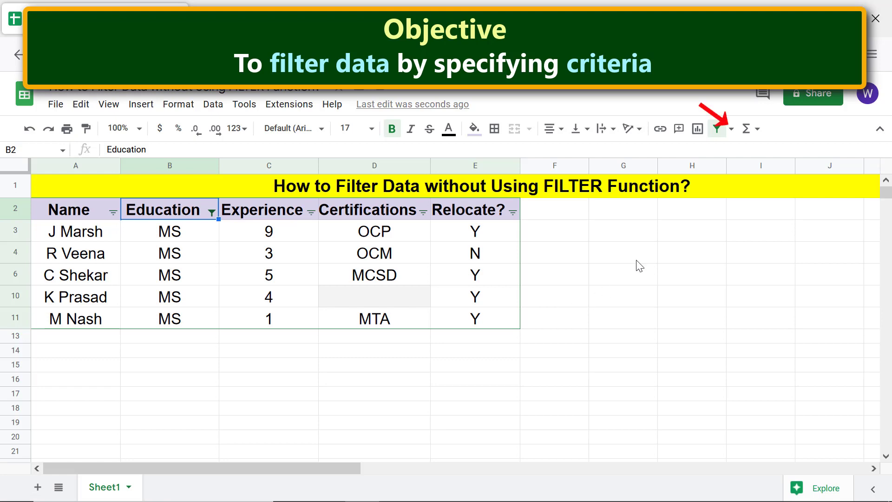
pyautogui.click(732, 130)
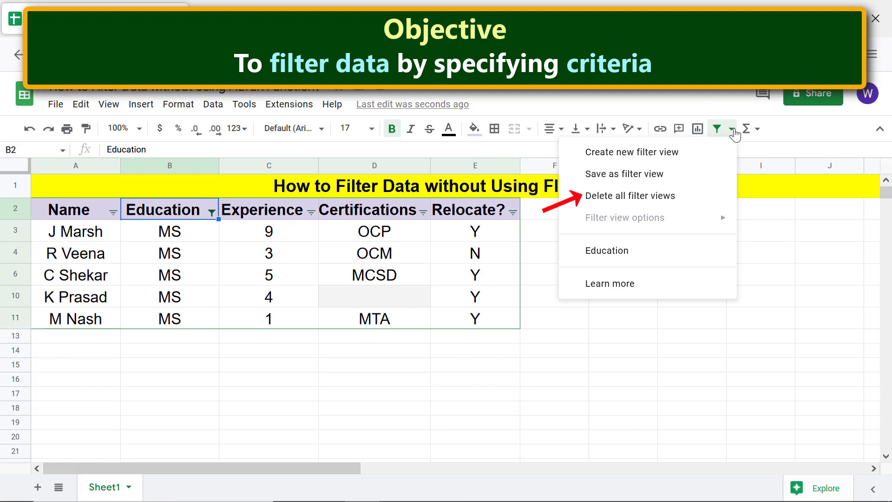
pyautogui.click(634, 201)
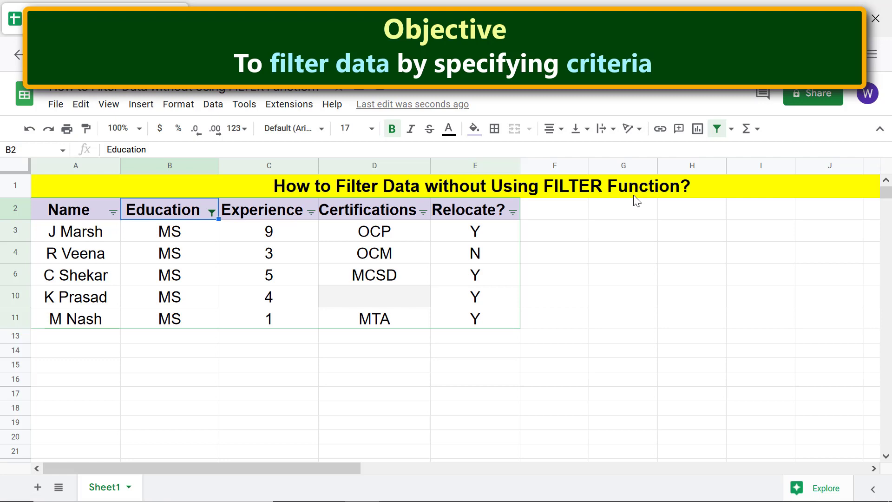
# Step: Undo the deletion to bring back the saved filter views
pyautogui.click(553, 295)
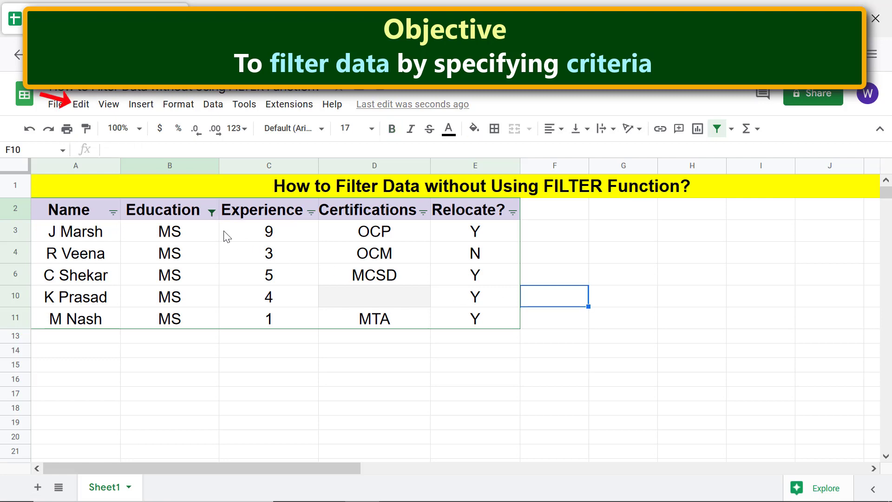
pyautogui.click(82, 105)
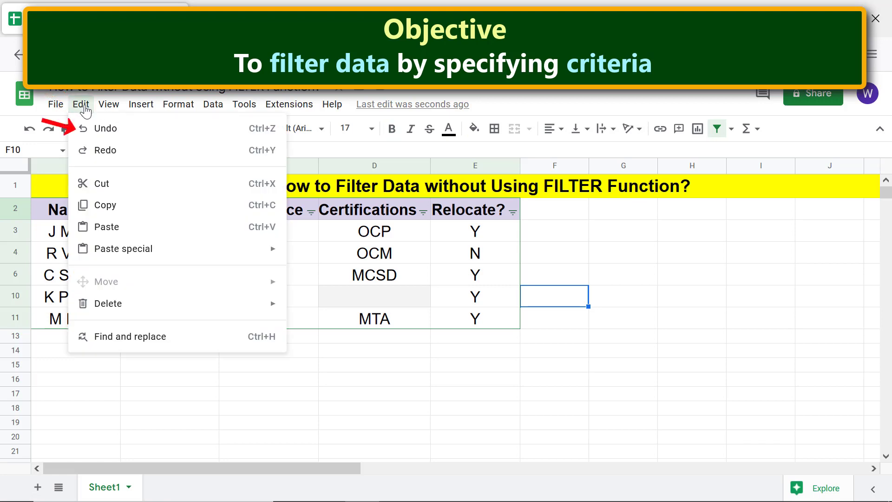
pyautogui.click(91, 128)
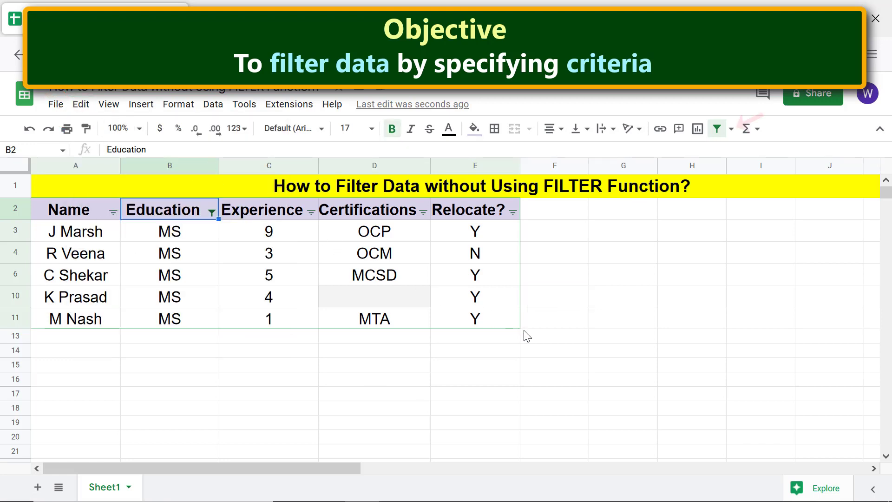
# Step: Open the Education filter view and delete it from its settings menu
pyautogui.click(730, 133)
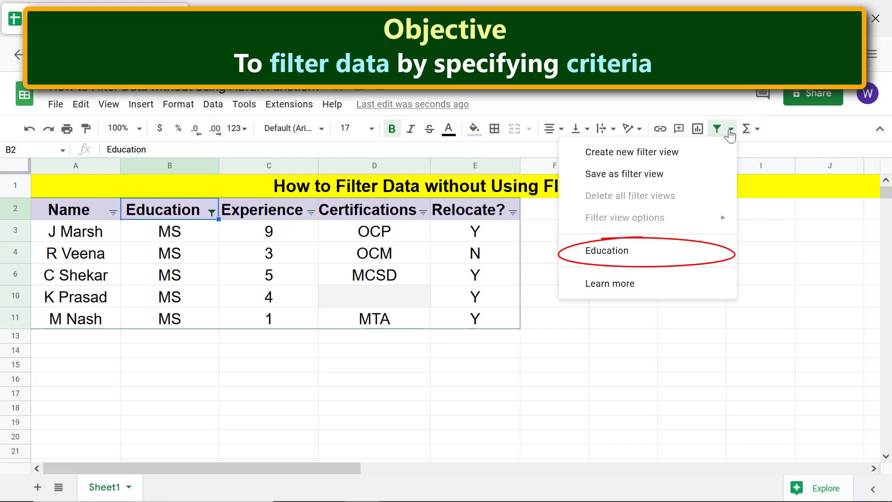
pyautogui.click(619, 258)
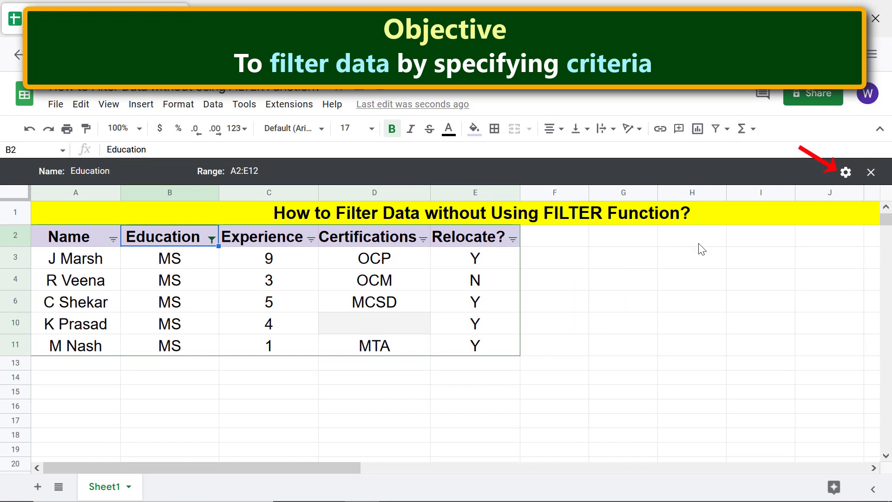
pyautogui.click(846, 173)
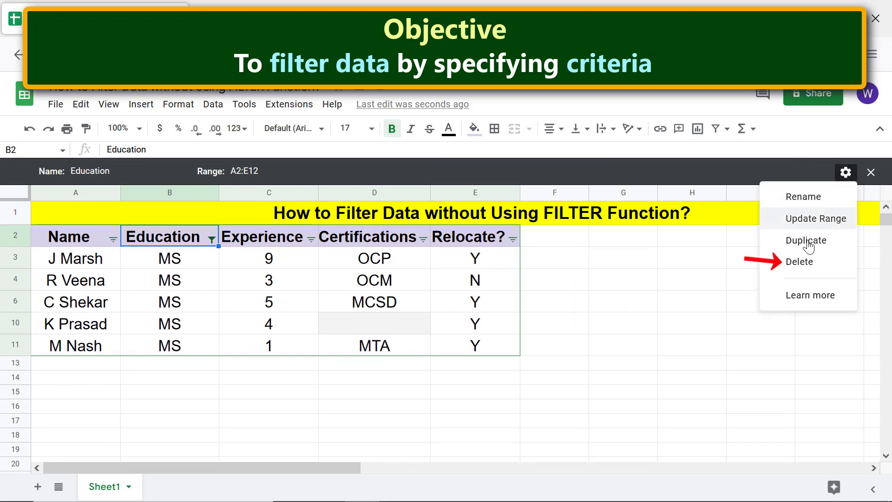
pyautogui.click(800, 263)
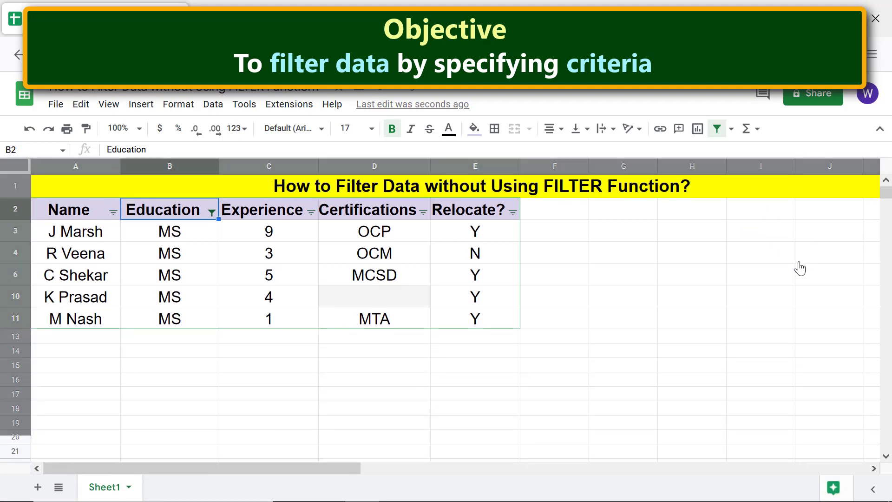